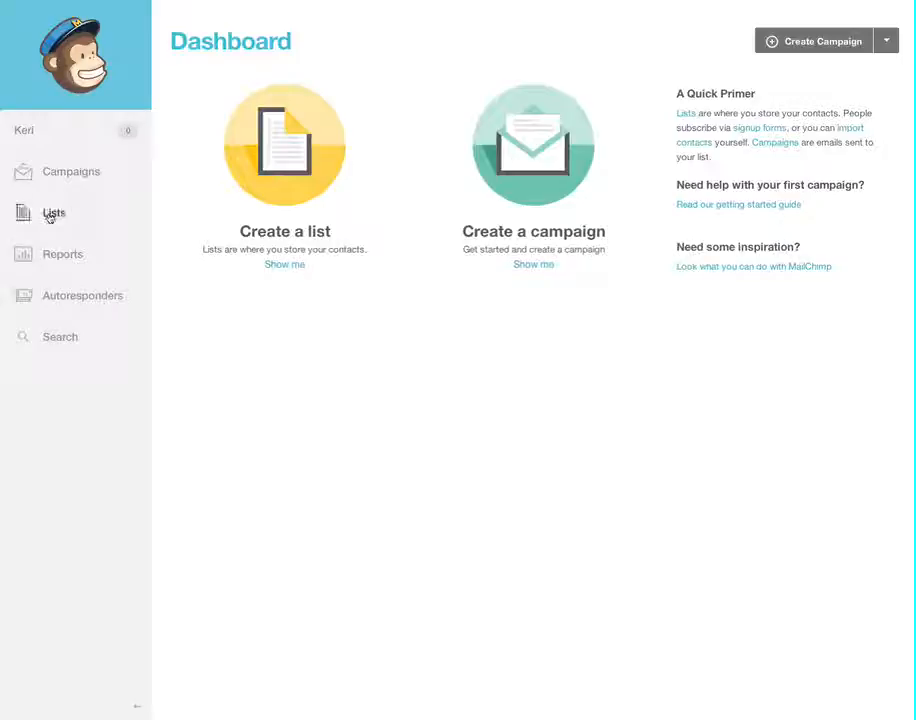
Start creating a new list from the Lists page.
click(51, 215)
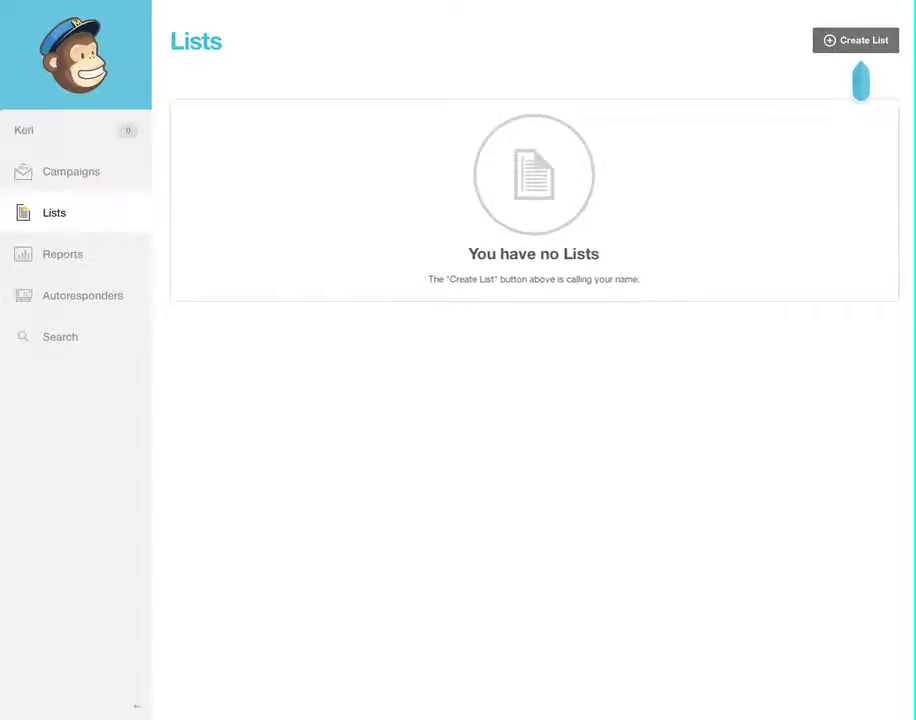
click(848, 41)
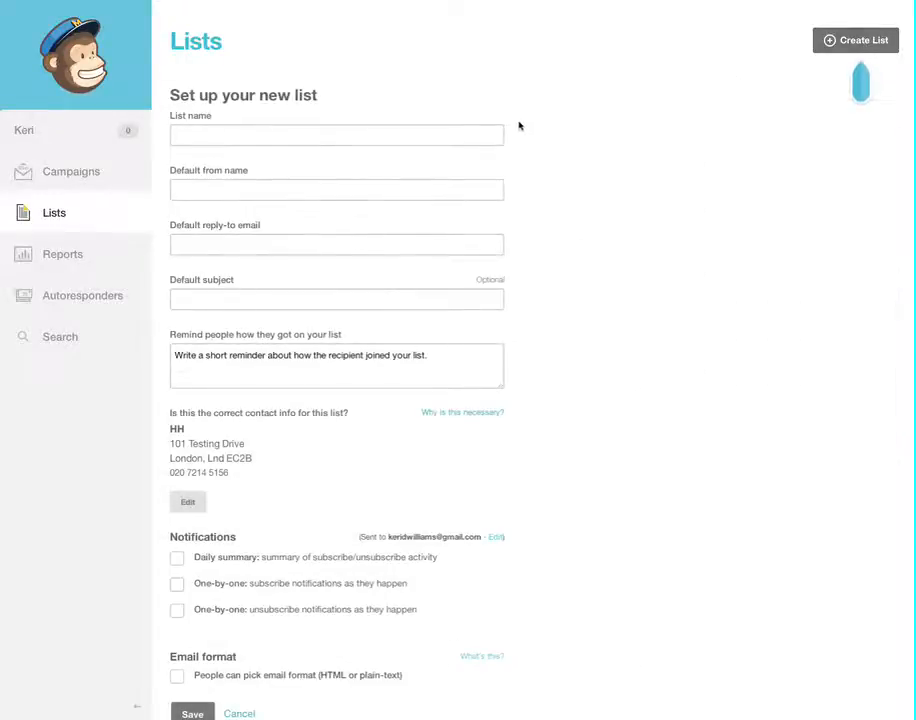
Name the list 'Client Mailing List' and enter the sender's name as the default from name.
click(186, 137)
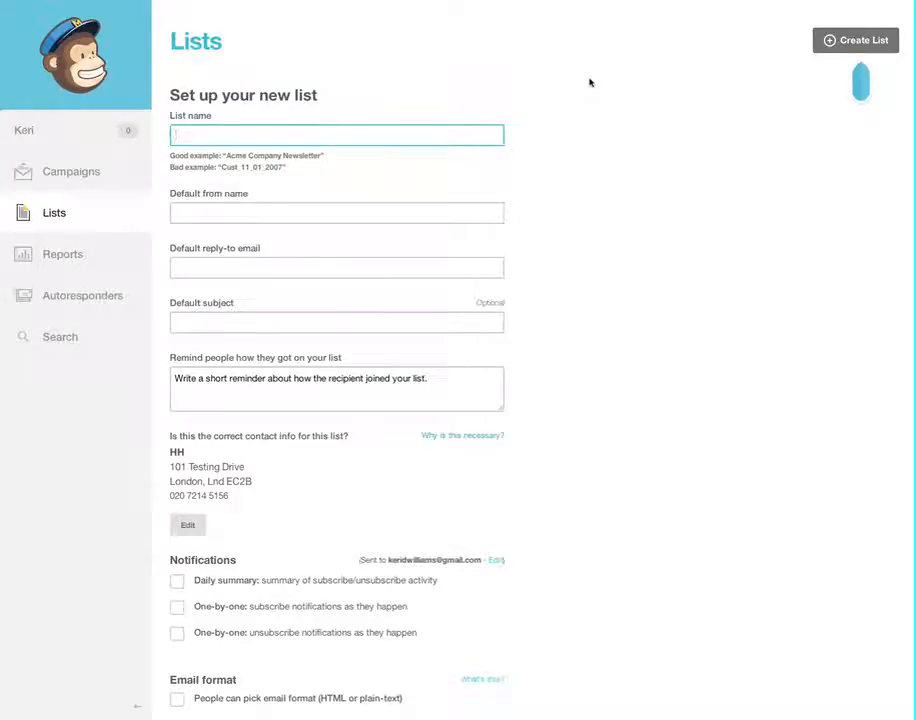
text(Client Mailing List)
click(336, 212)
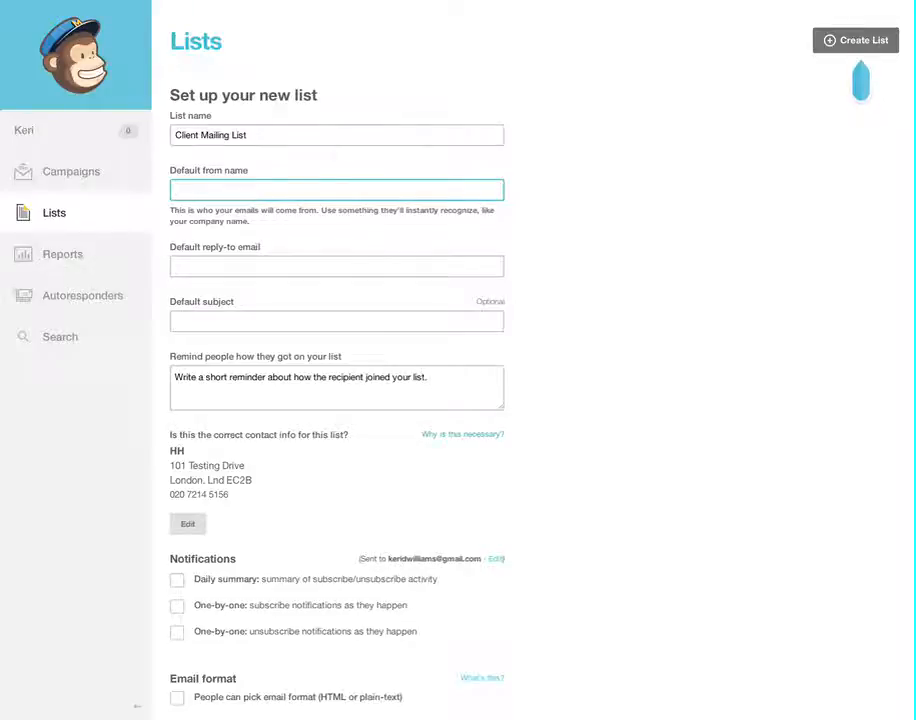
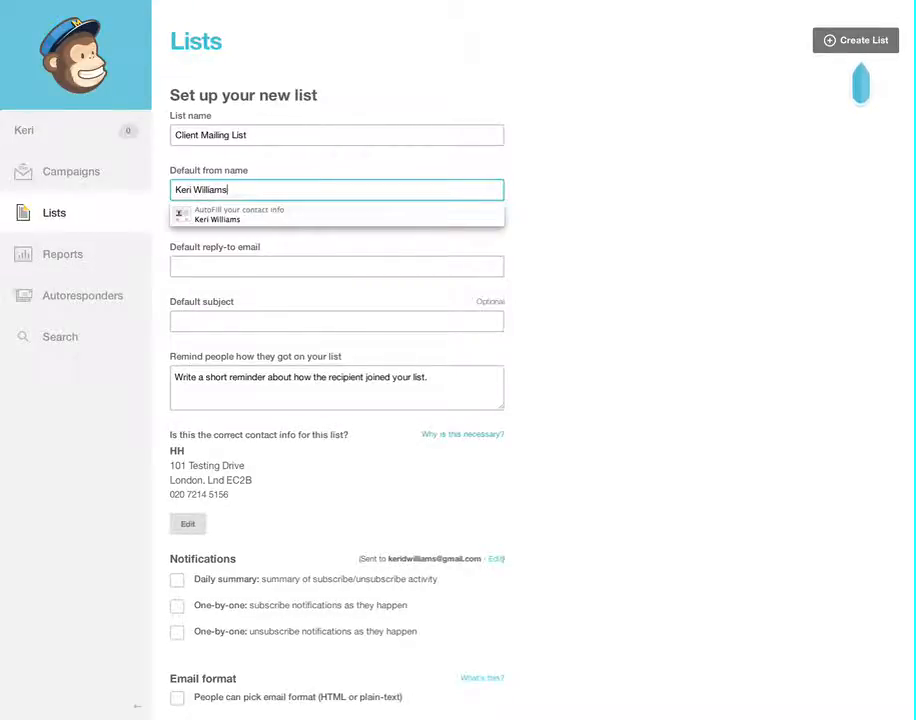
Enter the sender's email address as the default reply-to email.
click(337, 265)
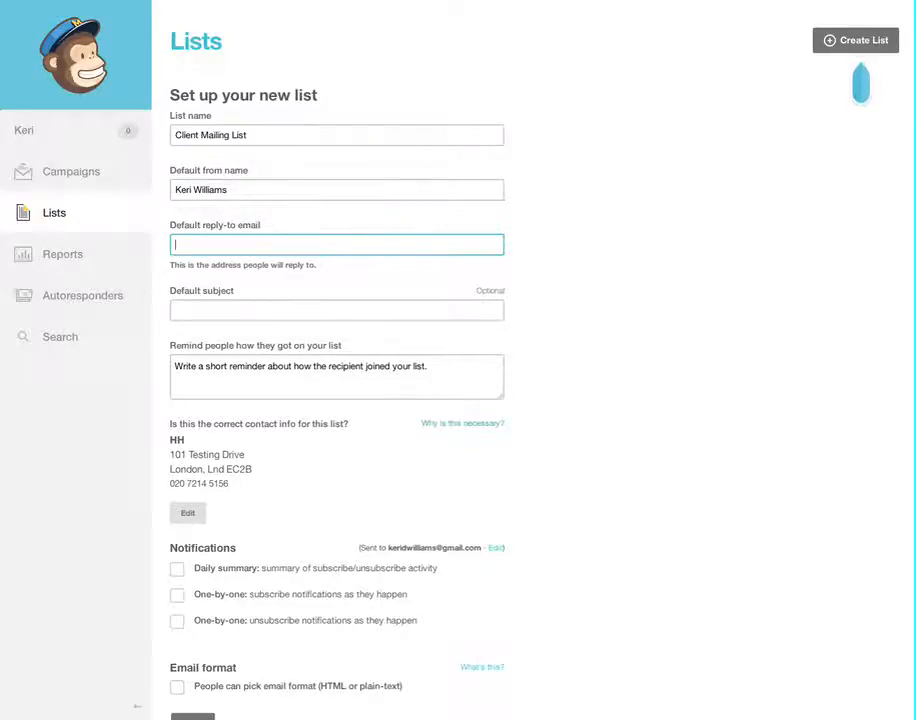
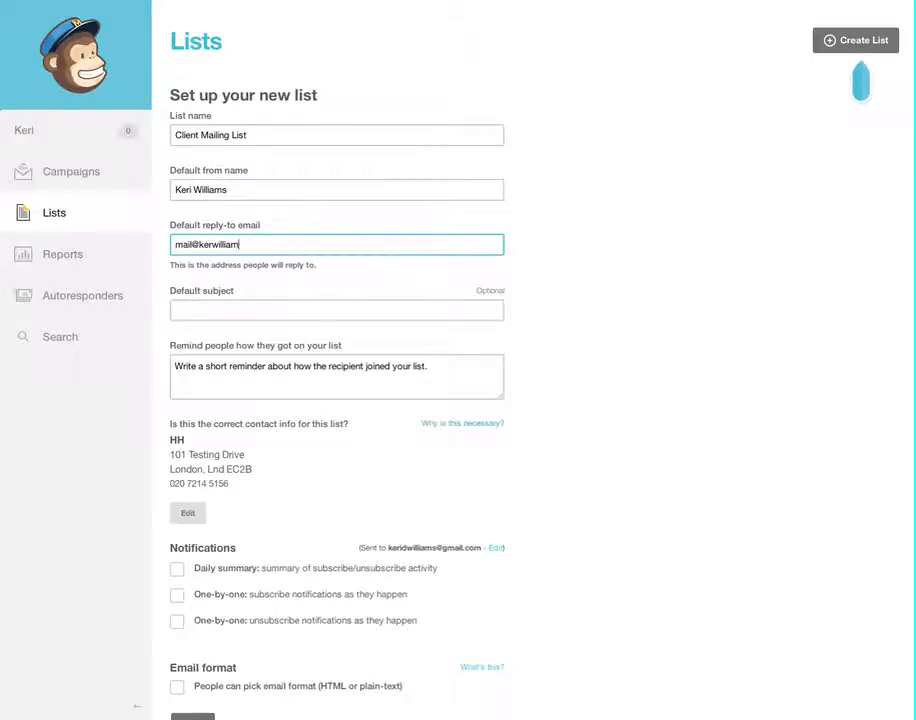
click(221, 311)
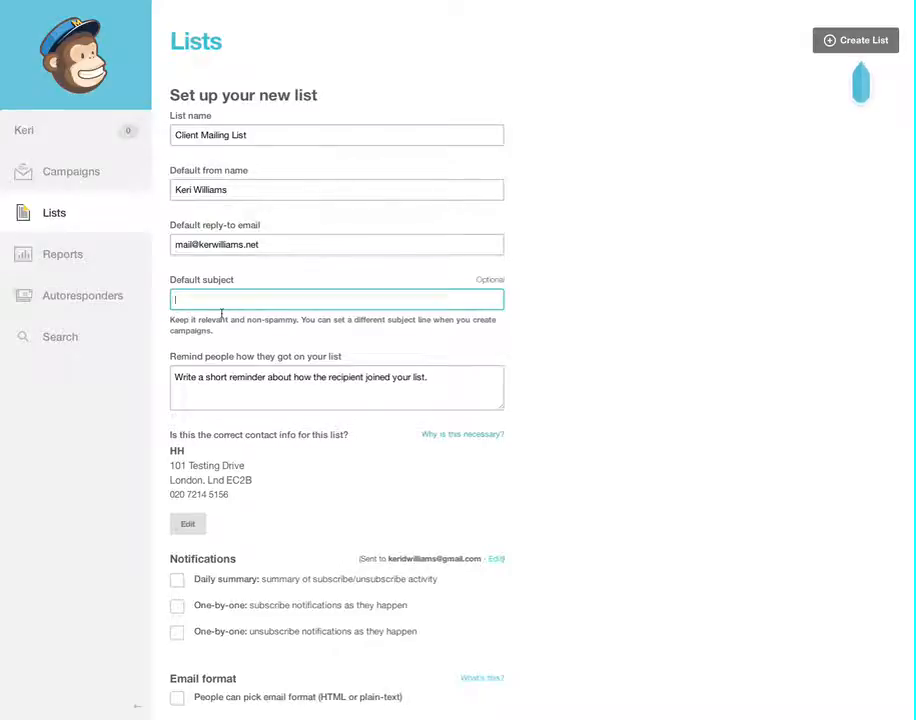
Set the default subject line to 'Client Mailing List Newsletter'.
text(Client Mailin)
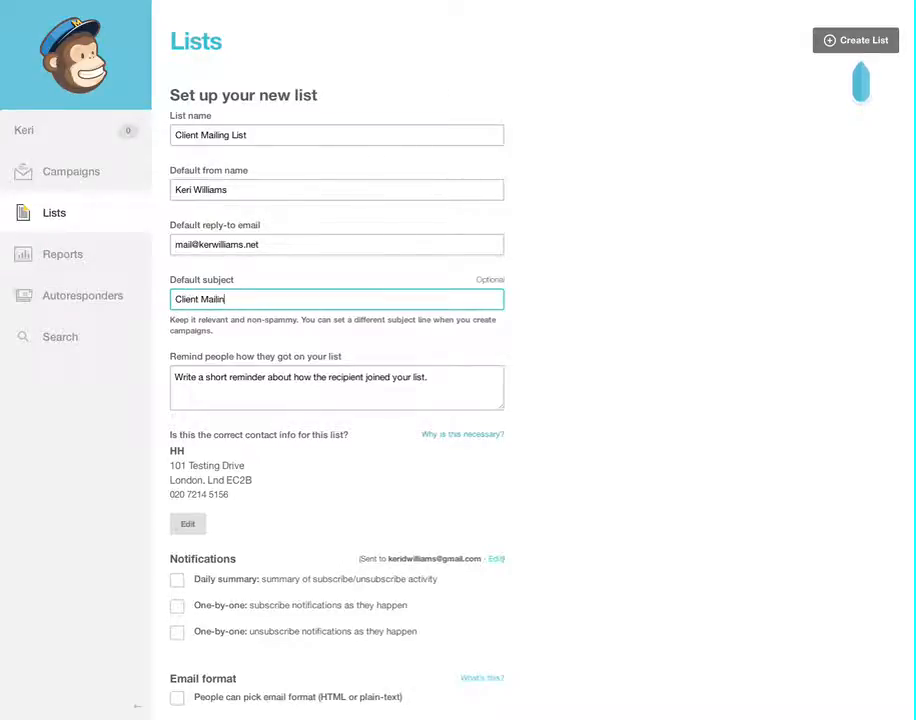
text(g List Newsletter)
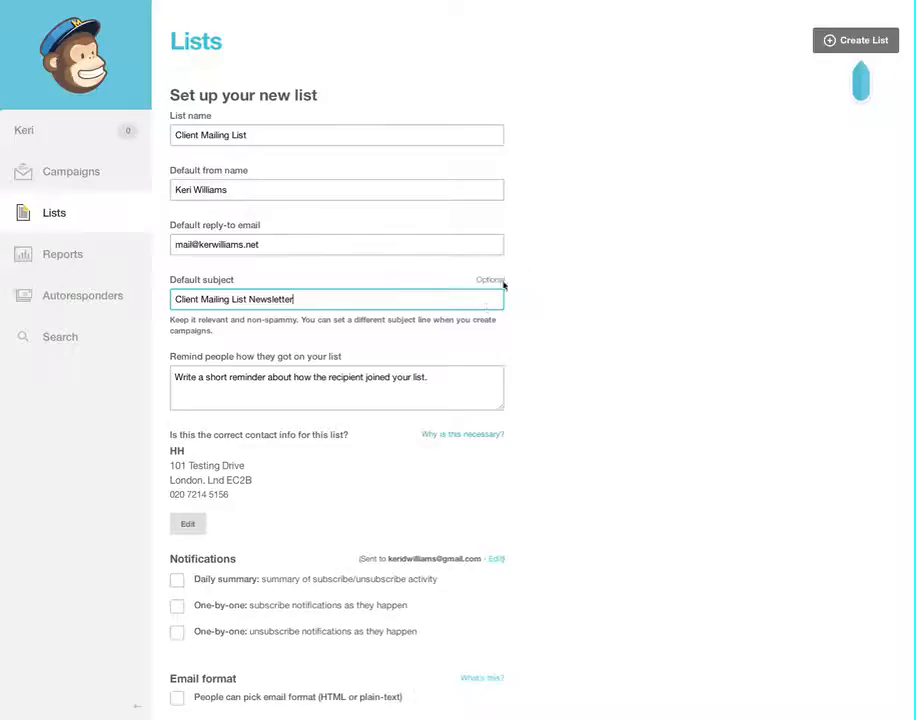
scroll(400, 330, down, 3)
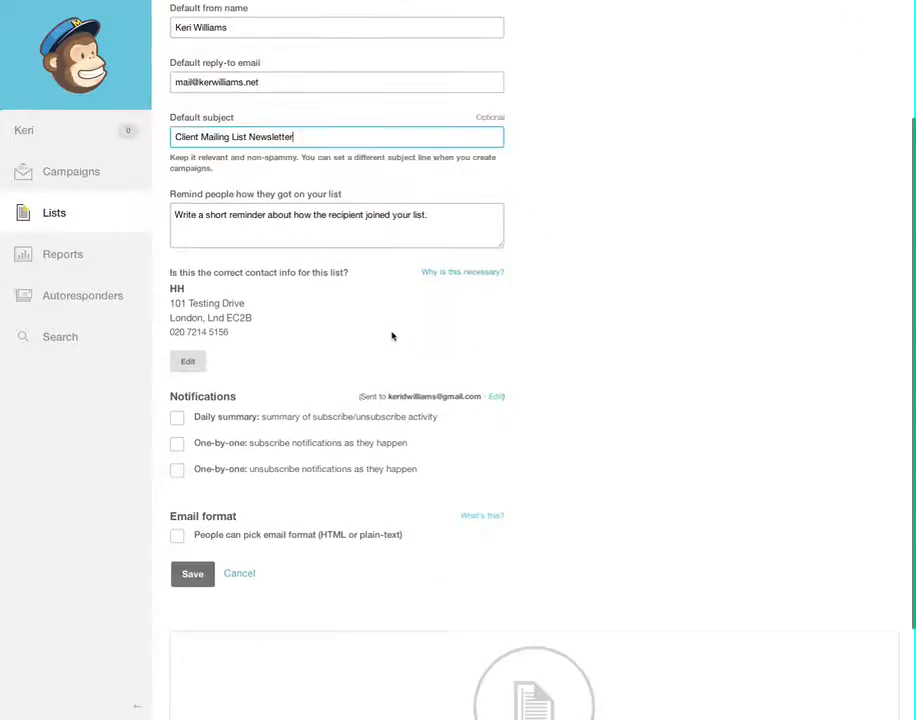
scroll(393, 334, up, 2)
click(280, 331)
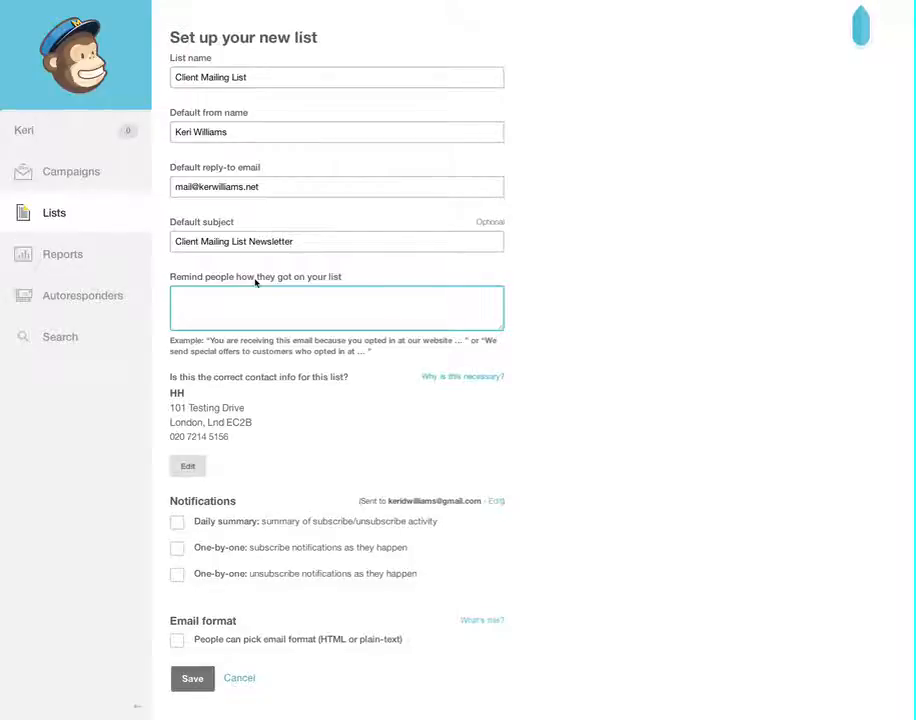
Write the signup reminder 'You are receiving this email because.....'.
text(You are)
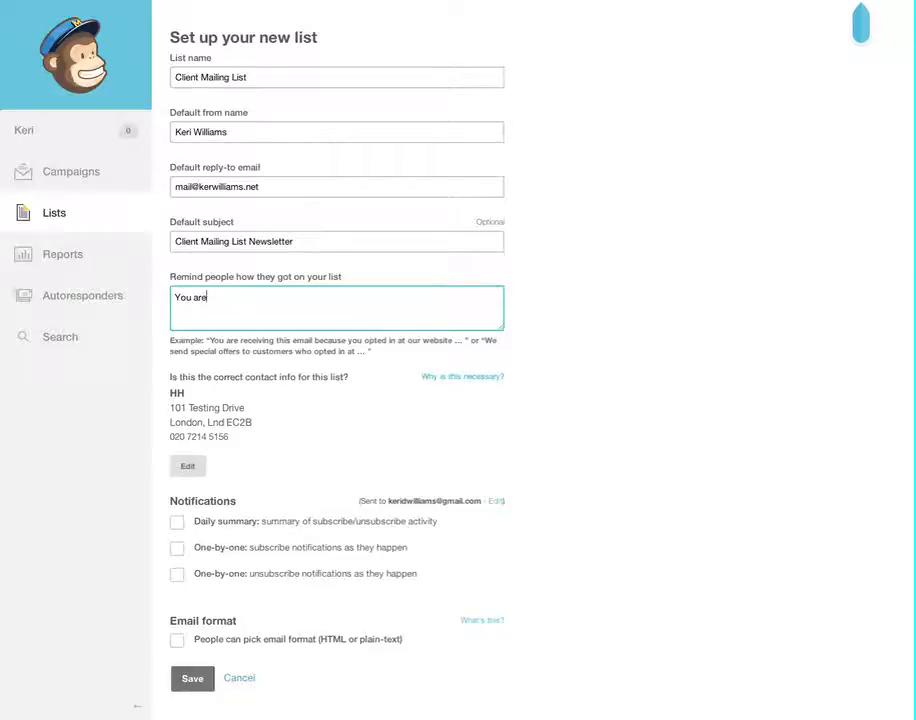
text(receiving this emai)
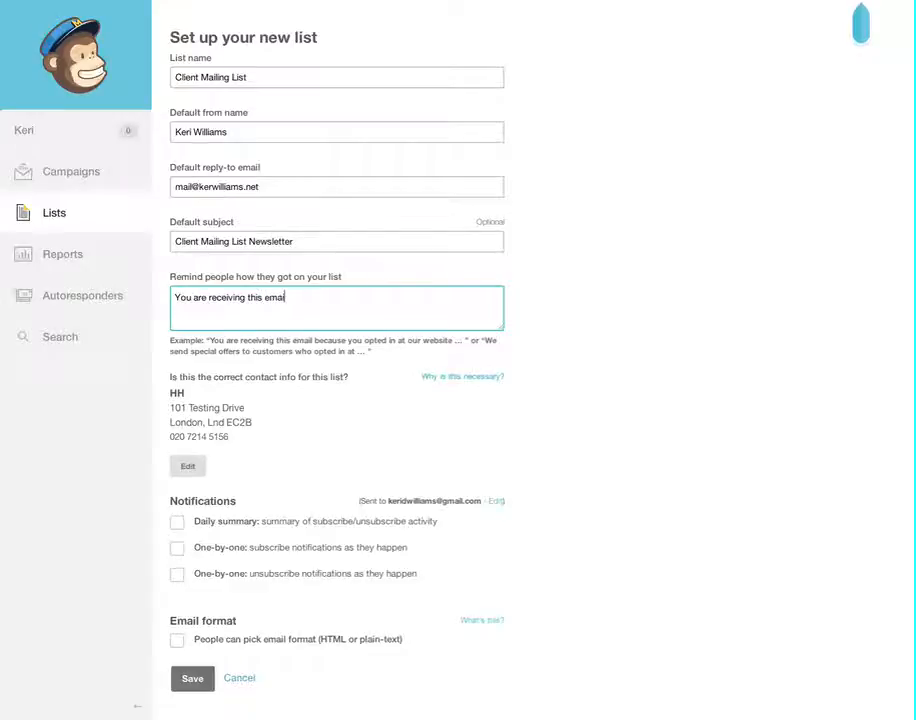
text(l because.....)
scroll(215, 425, down, 2)
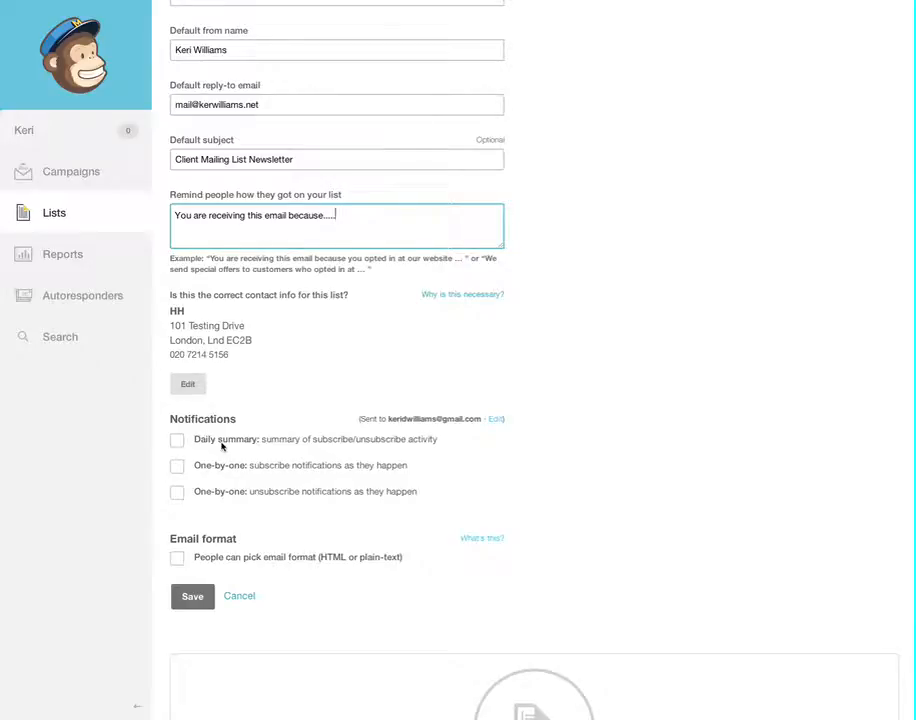
Enable the Daily summary notification and let subscribers pick HTML or plain-text format.
click(170, 442)
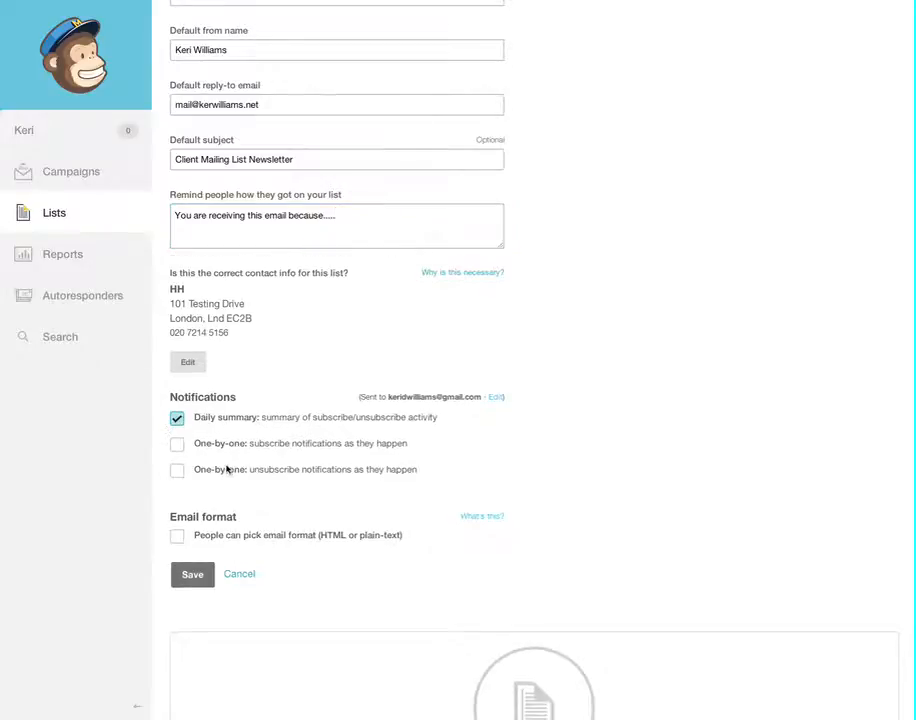
scroll(226, 467, down, 3)
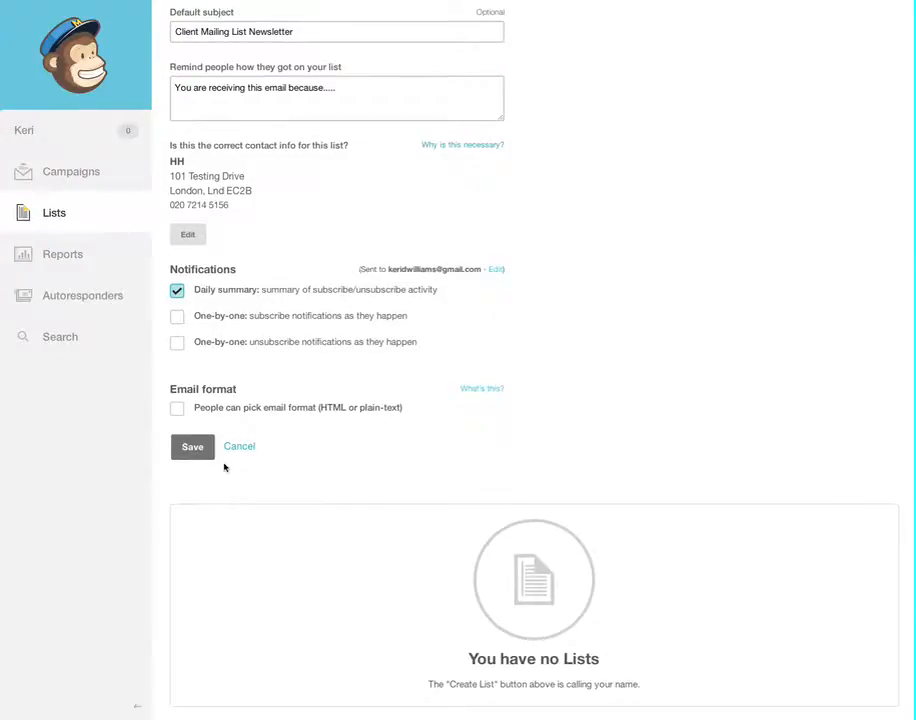
click(177, 410)
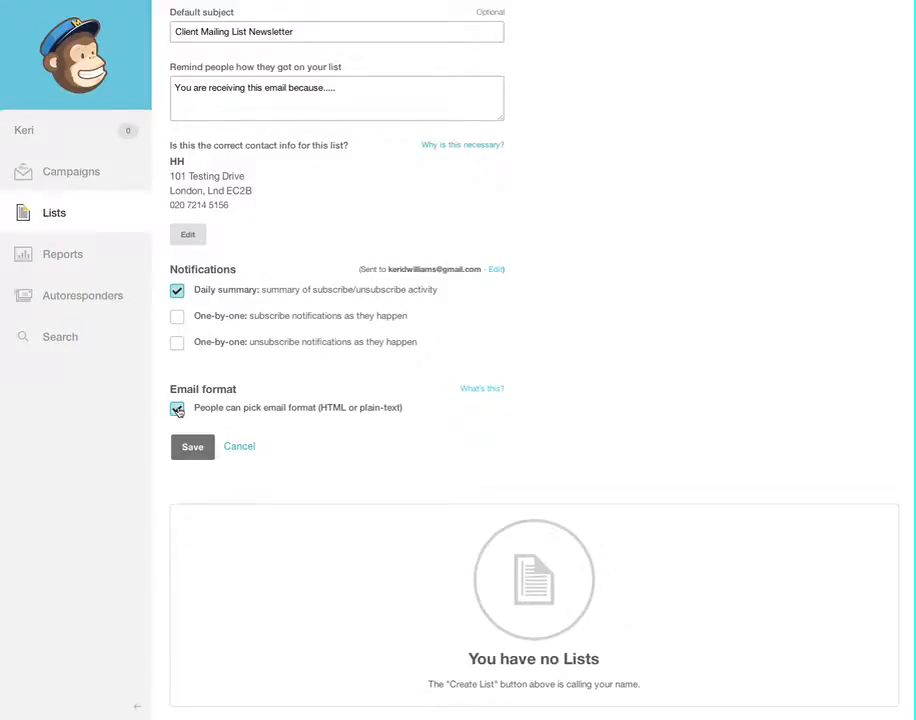